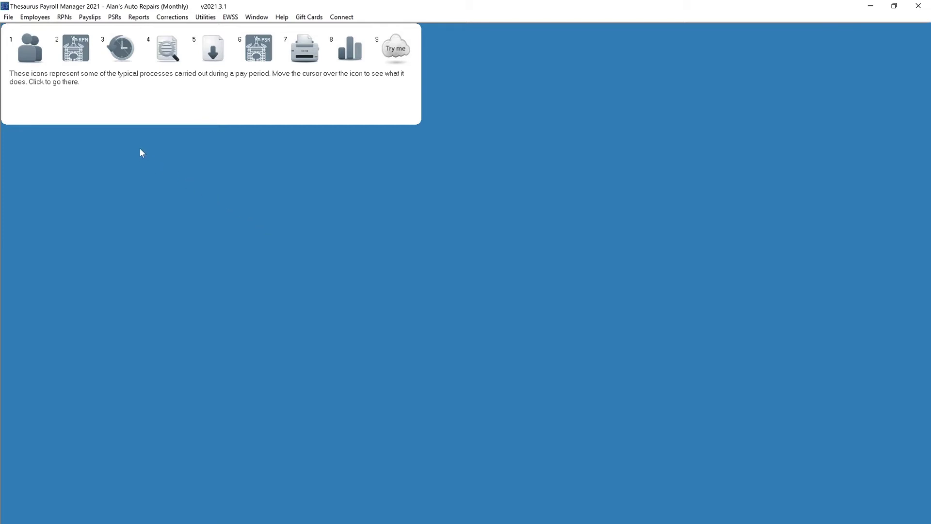
# Start Payslips > Pay using Modulr and submit the Modulr user name and password
pyautogui.click(91, 17)
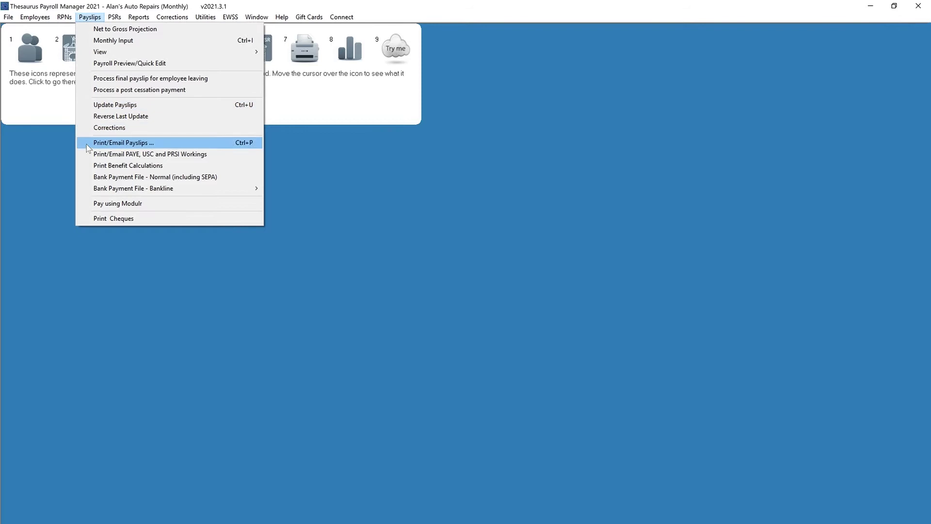
pyautogui.click(83, 204)
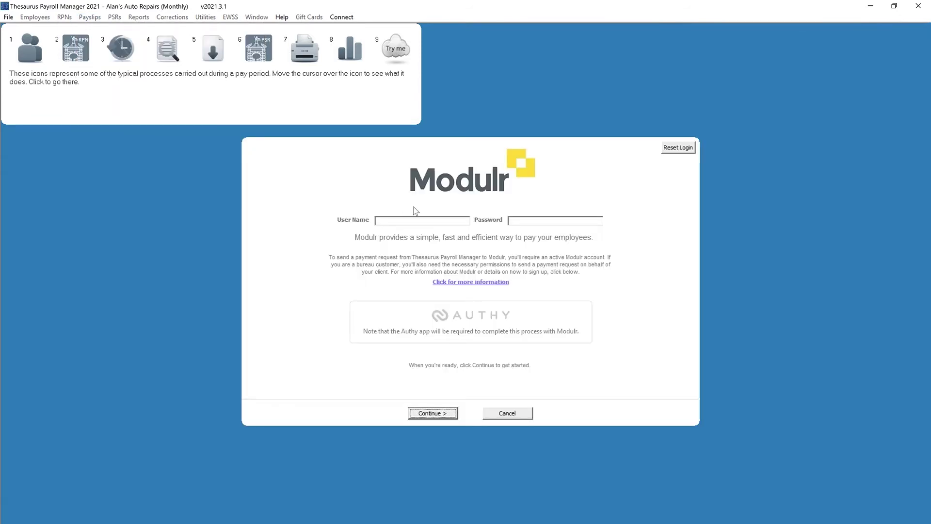
pyautogui.click(456, 222)
pyautogui.click(579, 220)
pyautogui.write('****************')
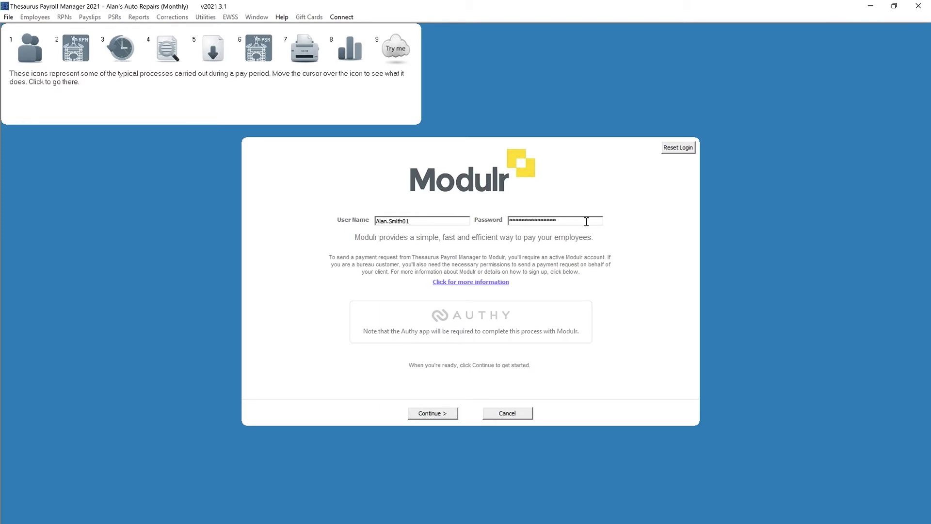
pyautogui.click(446, 419)
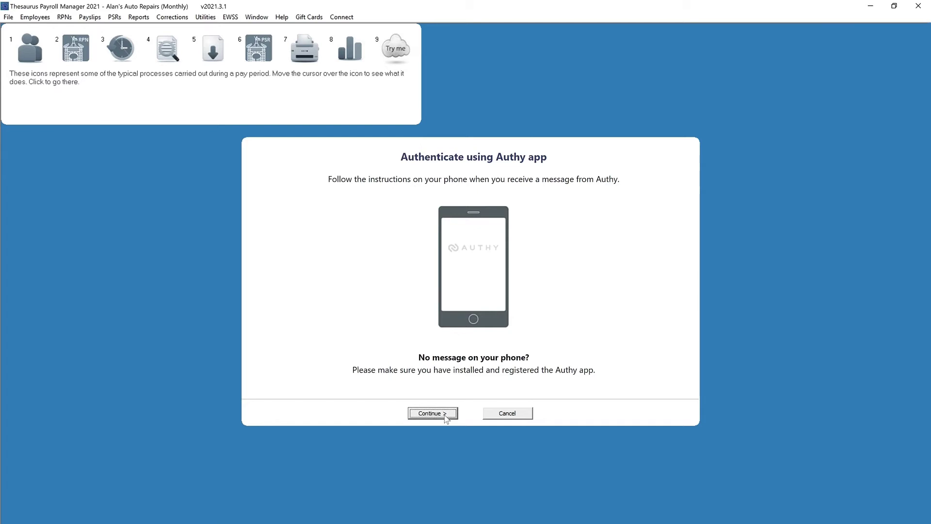
# Continue once the Authy request is approved on the phone
pyautogui.click(445, 417)
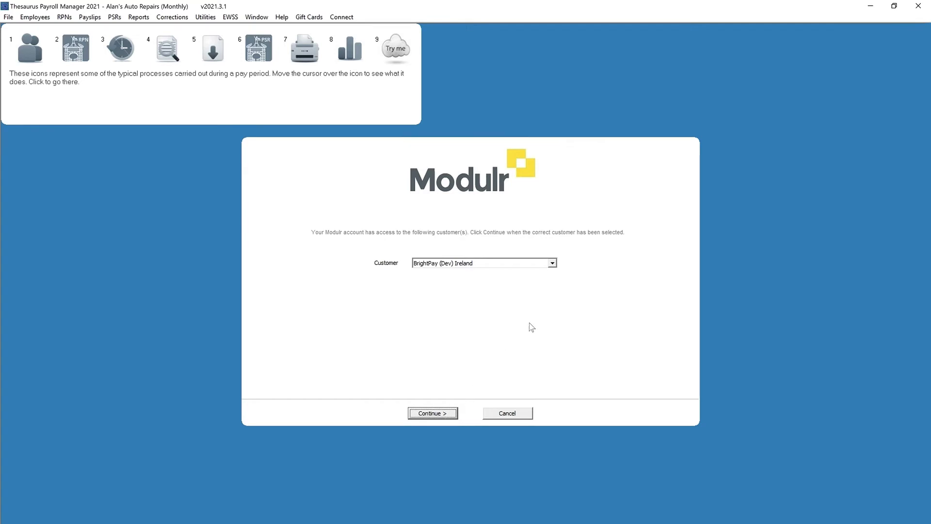
# Choose BrightPay (Dev) Ireland as the Modulr customer and continue to the eight salary payments
pyautogui.click(553, 264)
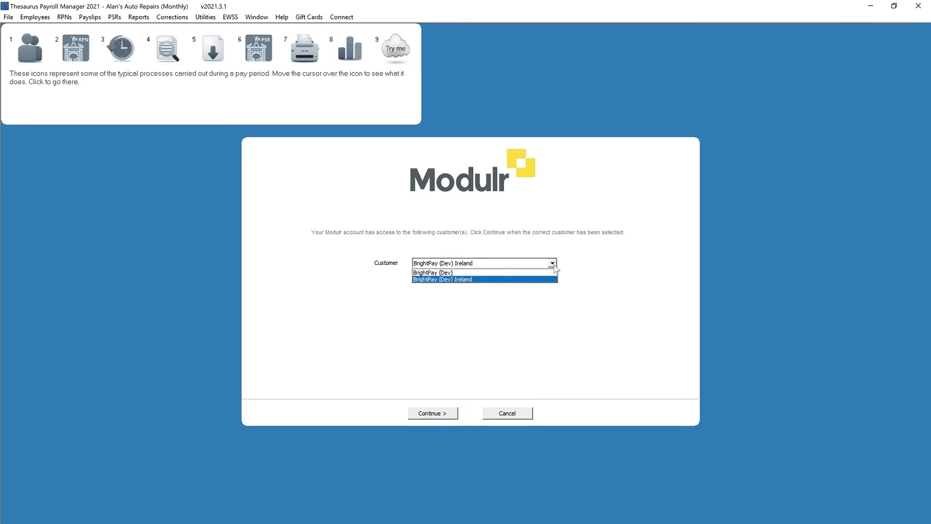
pyautogui.click(552, 280)
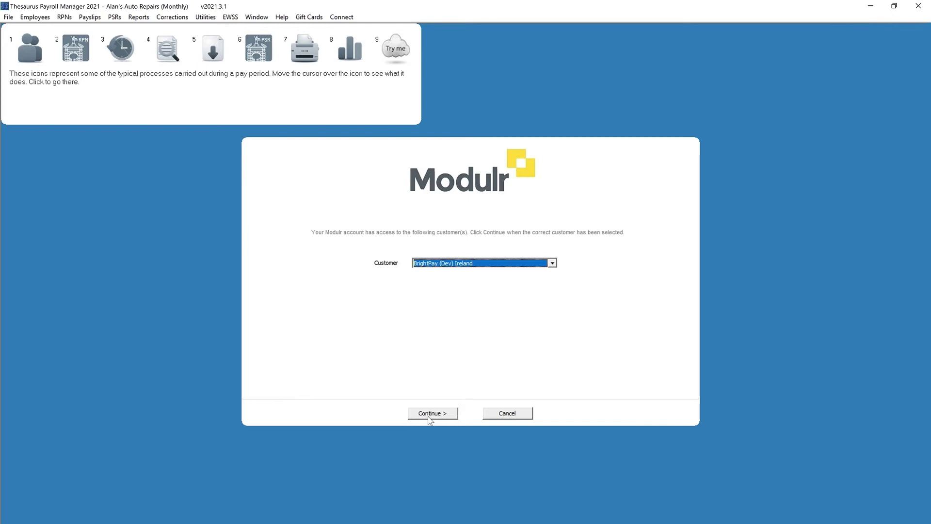
pyautogui.click(428, 418)
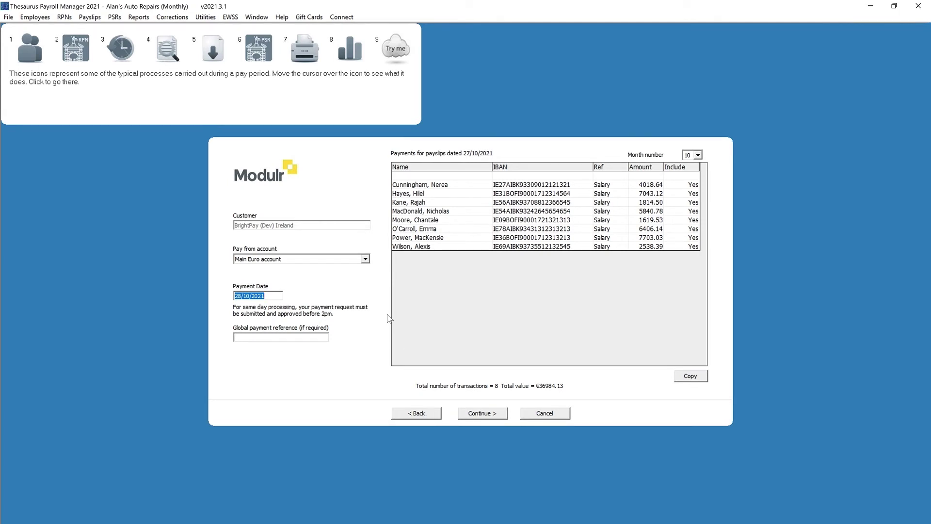
# Select Main Euro as the paying account and change the payment date to 29/10/2021
pyautogui.click(367, 261)
pyautogui.click(368, 269)
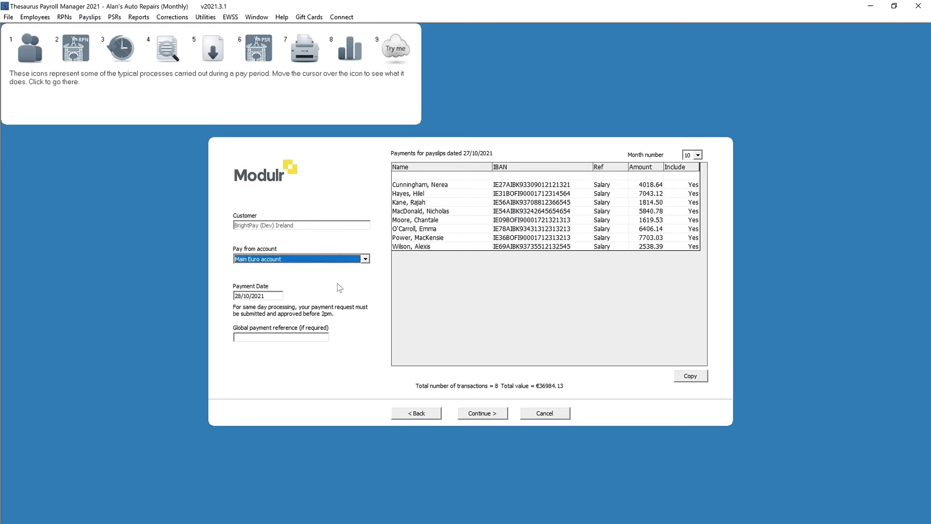
pyautogui.click(242, 297)
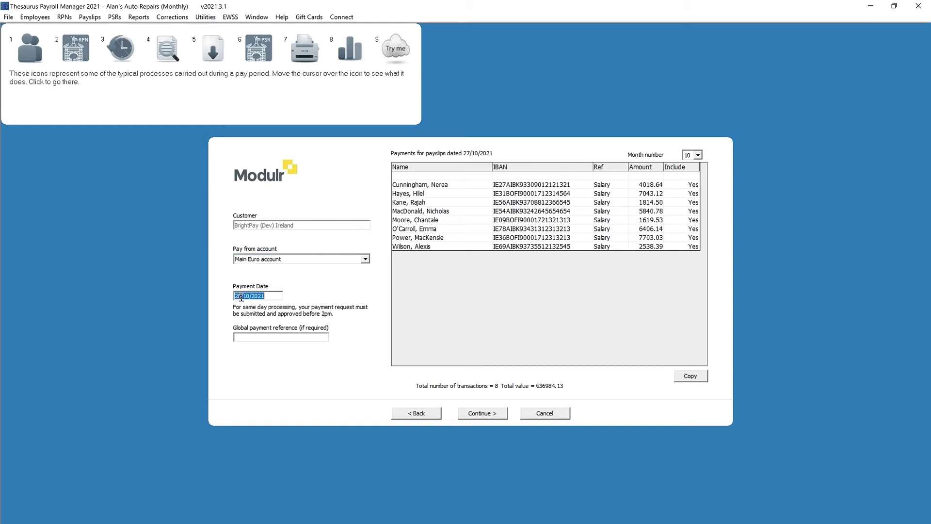
pyautogui.click(242, 297)
pyautogui.press('BackSpace')
pyautogui.write('9')
# Set Include to No for the €7703.03 salary payment
pyautogui.click(694, 239)
pyautogui.click(694, 240)
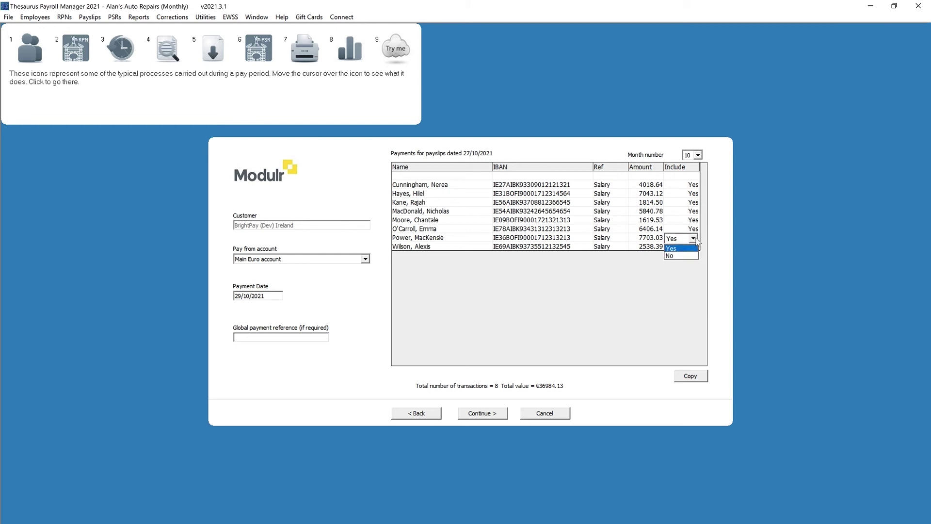
pyautogui.click(691, 254)
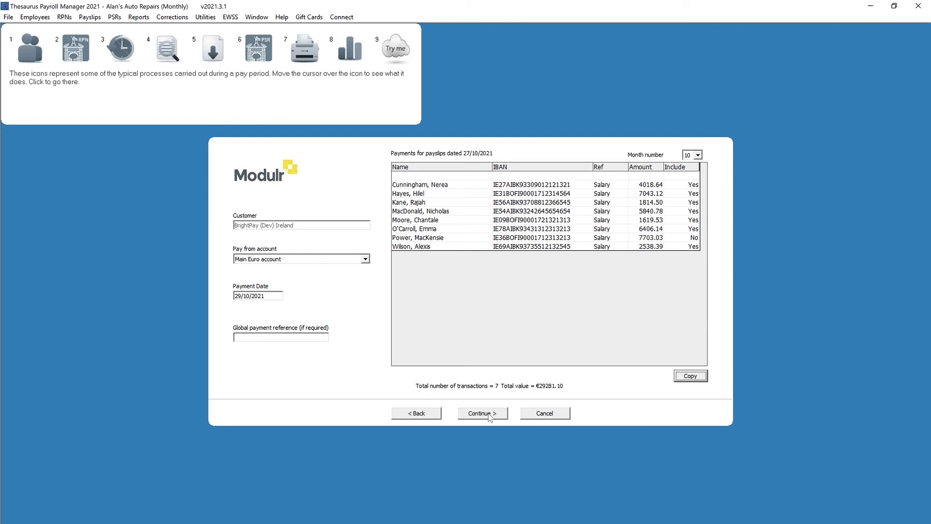
# Send the seven payments totalling €29,281.10 to Modulr, receiving reference D120001KPS
pyautogui.click(482, 414)
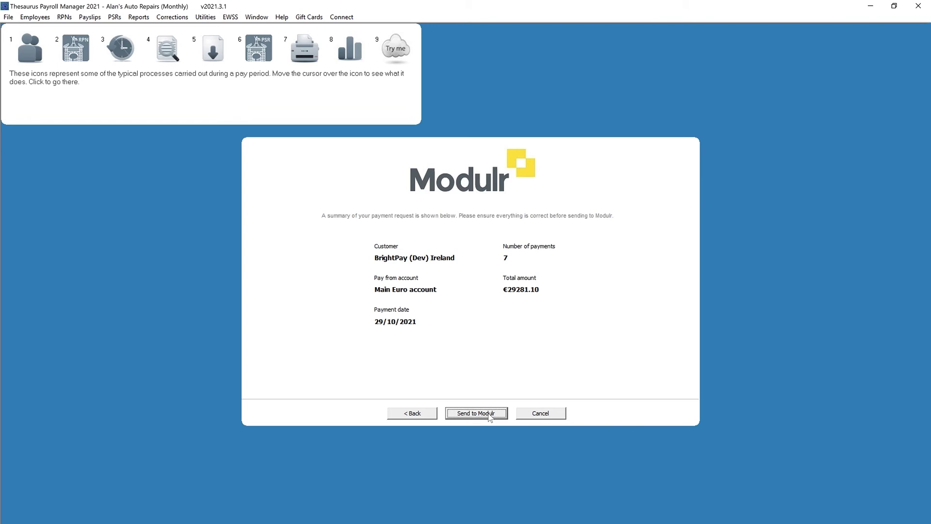
pyautogui.click(490, 414)
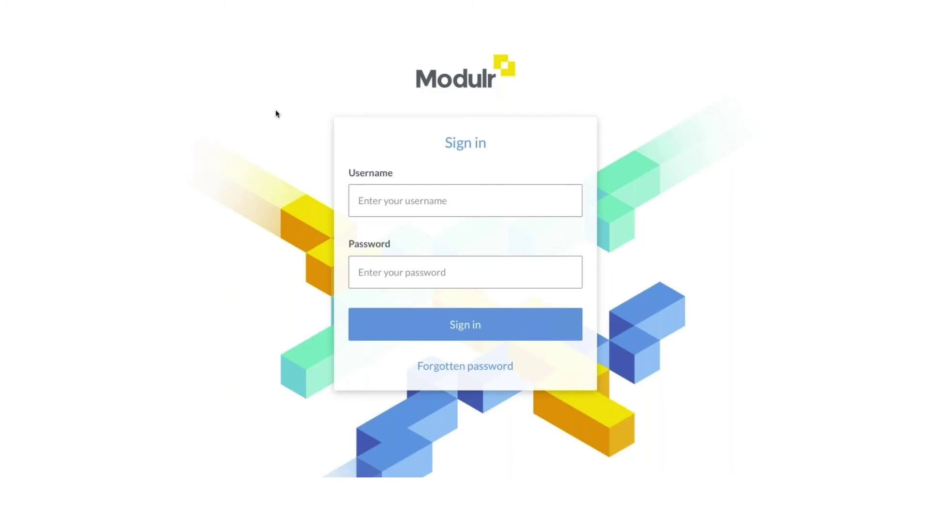
# Sign in to the Modulr portal with the username and password
pyautogui.click(431, 204)
pyautogui.write('Brightpay_Customer')
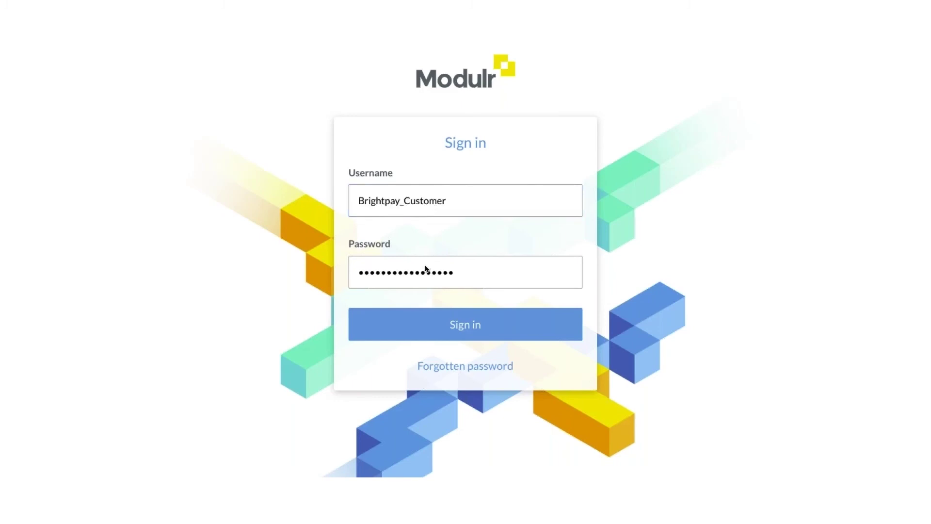
pyautogui.click(453, 329)
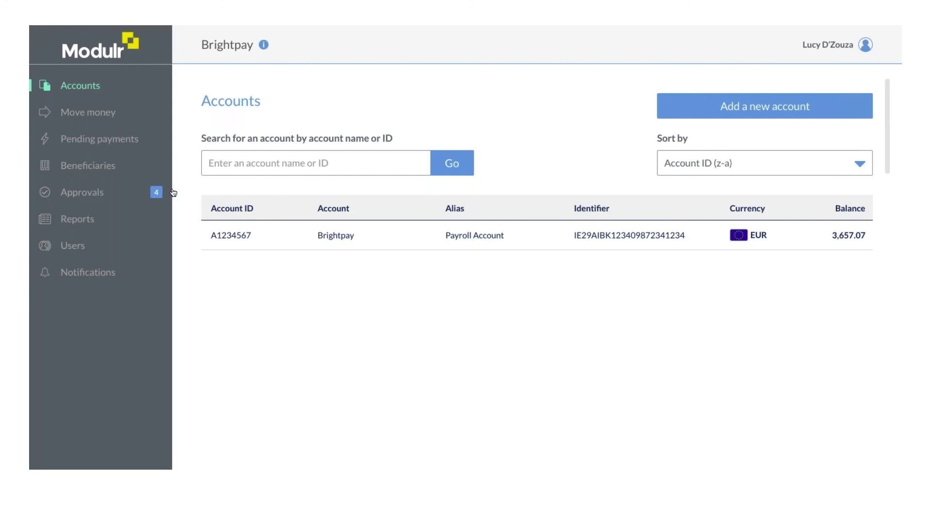
# Show Approvals and select all four pending wage payments totalling 3,657.07 EUR
pyautogui.click(94, 198)
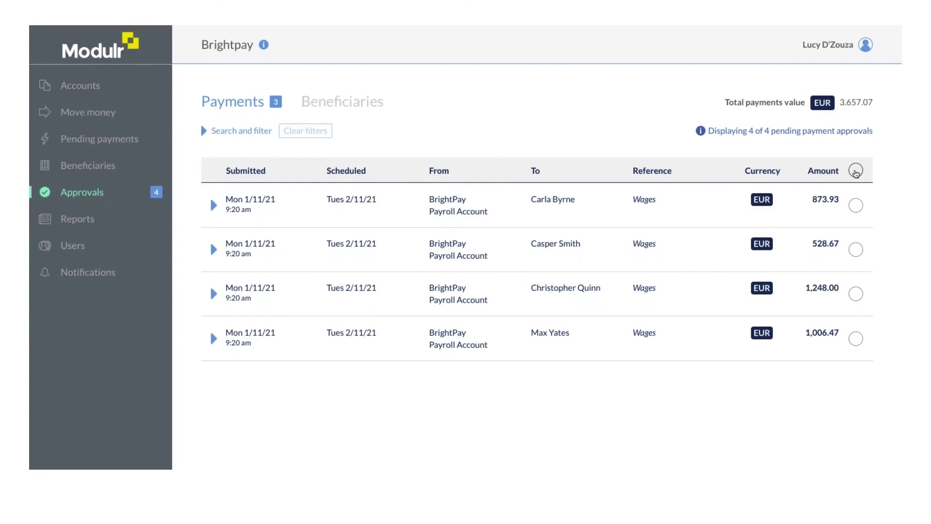
pyautogui.click(855, 171)
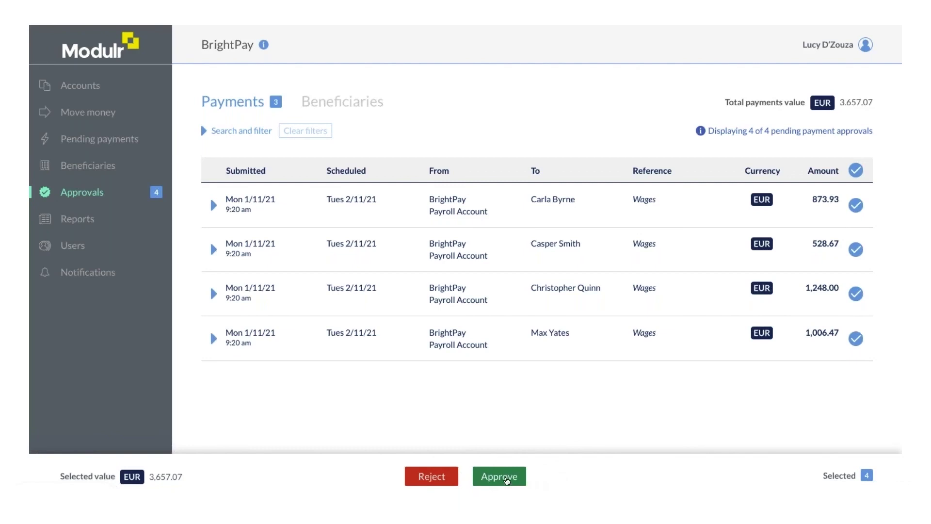
# Approve the four selected payments, confirm the approval, and authorise it in Authy
pyautogui.click(506, 480)
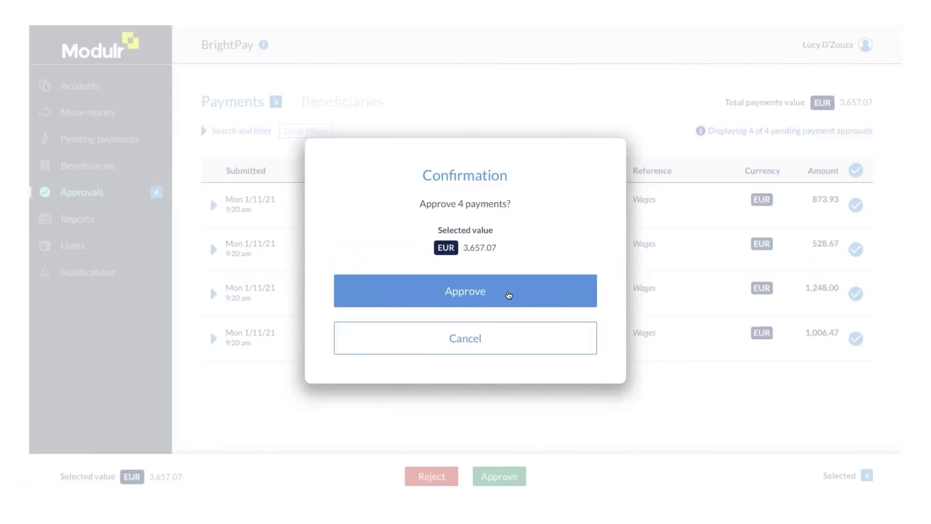
pyautogui.click(501, 295)
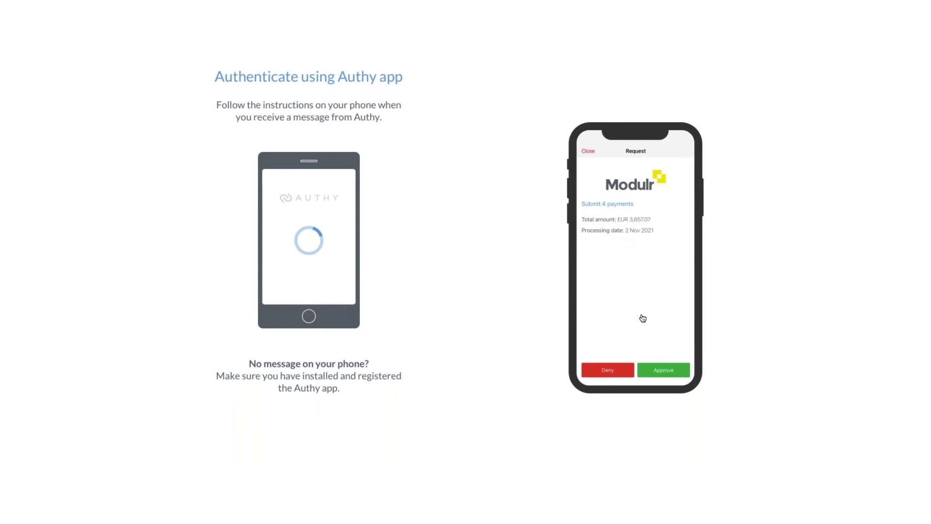
pyautogui.click(654, 374)
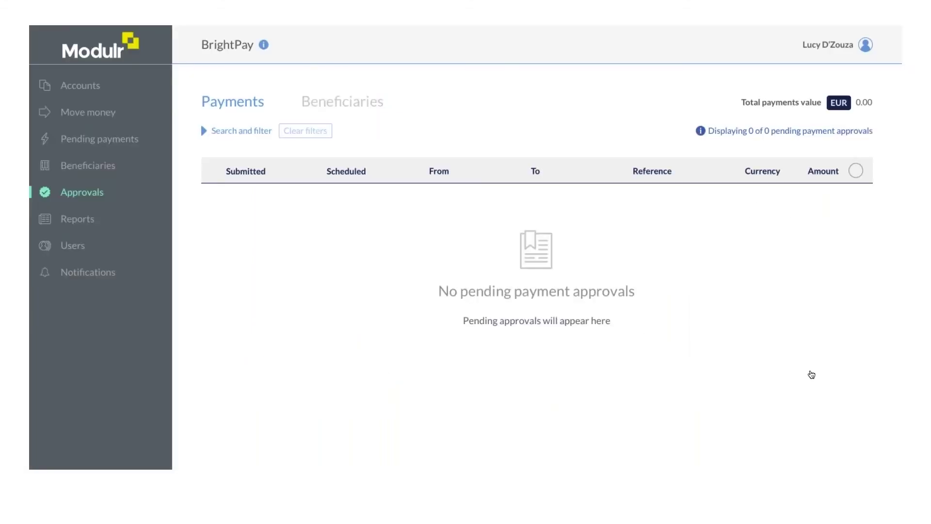